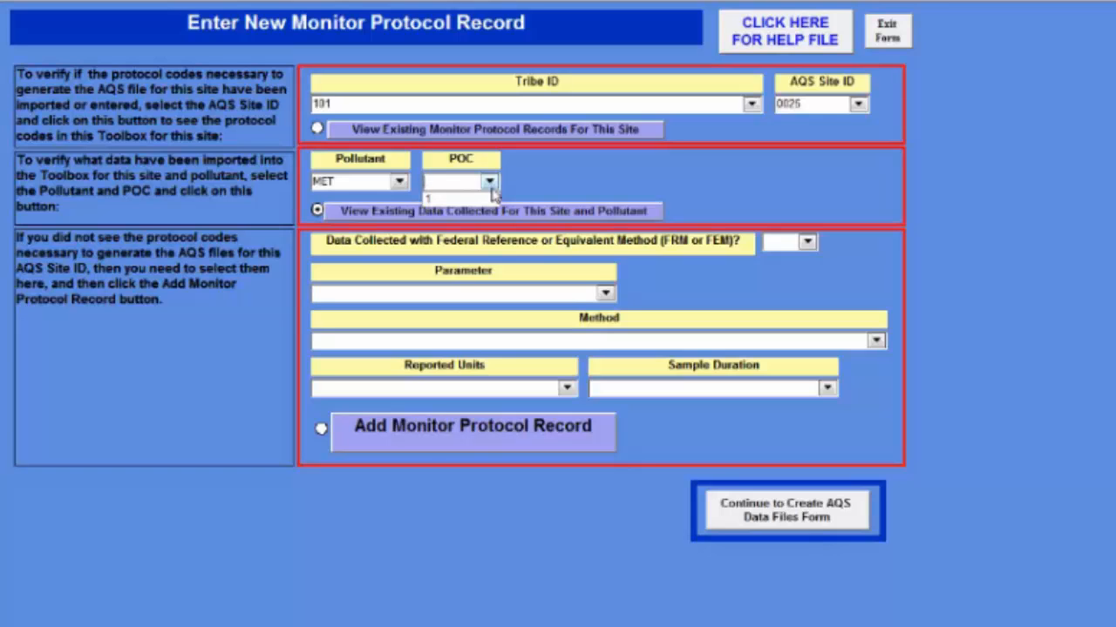
Step: Set the POC to 1 and view the existing data collected for this site and the MET pollutant
{"action": "left_click", "coordinate": [492, 201]}
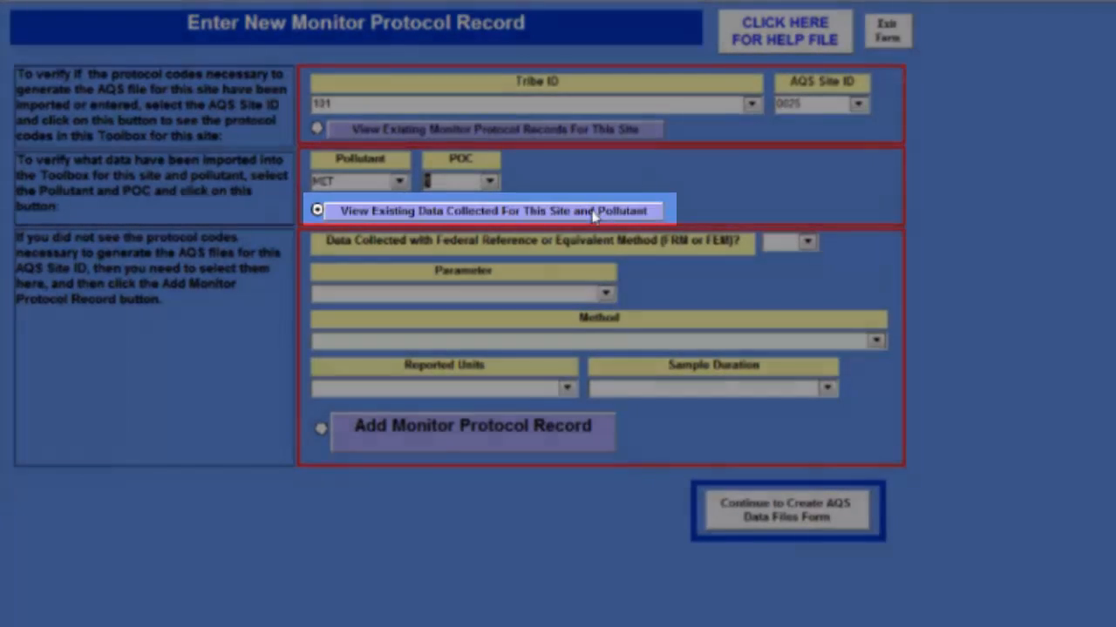
{"action": "left_click", "coordinate": [592, 213]}
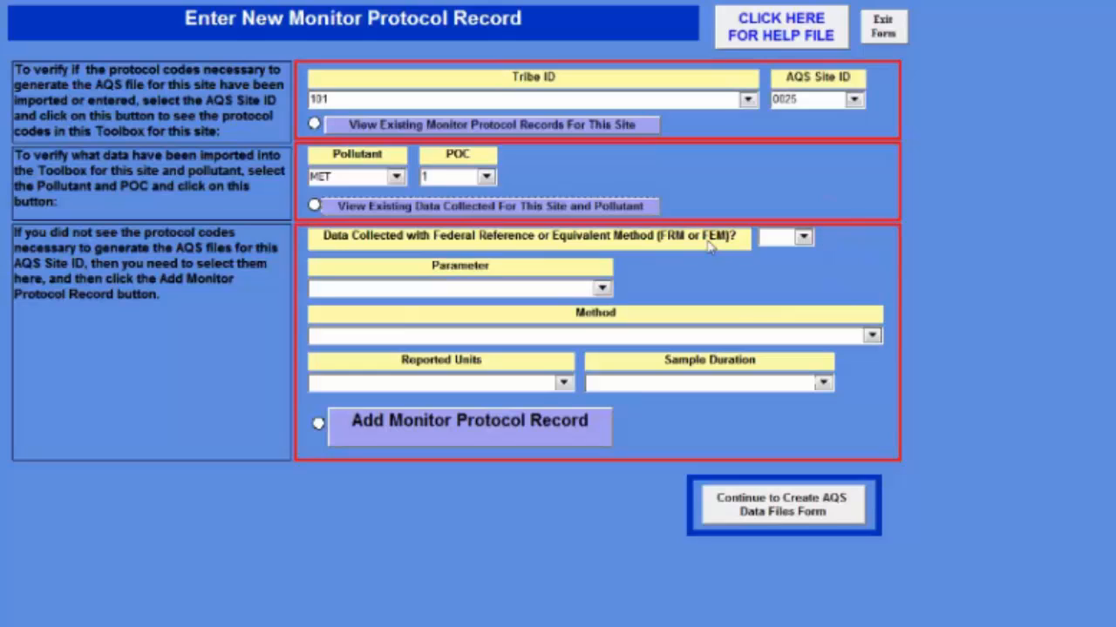
Step: Mark the data as not collected with an FRM or FEM method and choose parameter 61101 Wind Speed - Scalar
{"action": "left_click", "coordinate": [806, 241]}
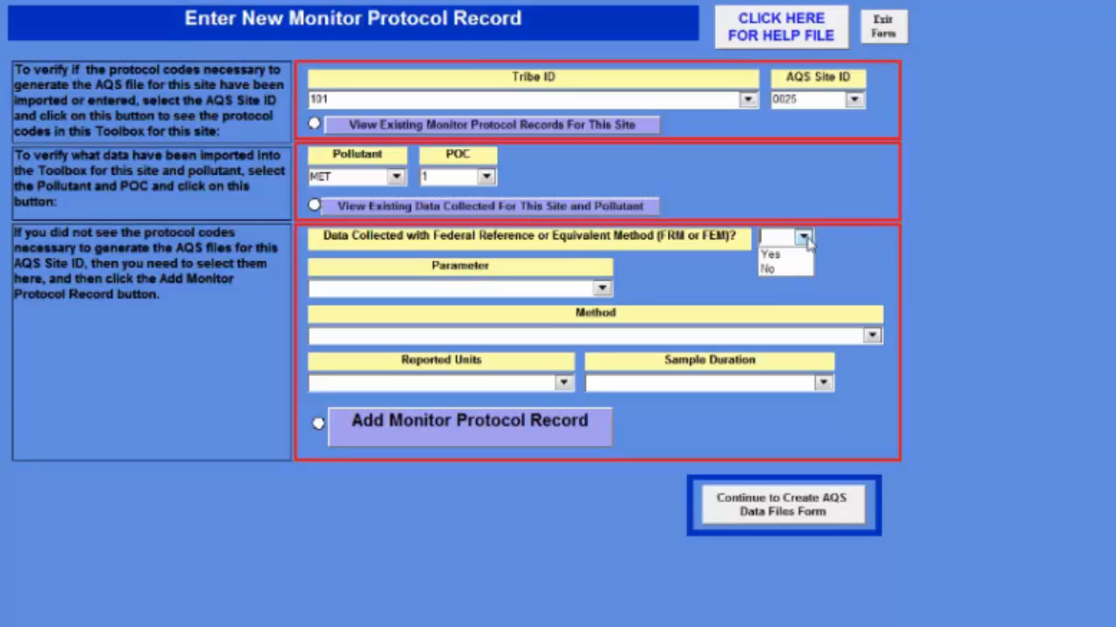
{"action": "left_click", "coordinate": [796, 269]}
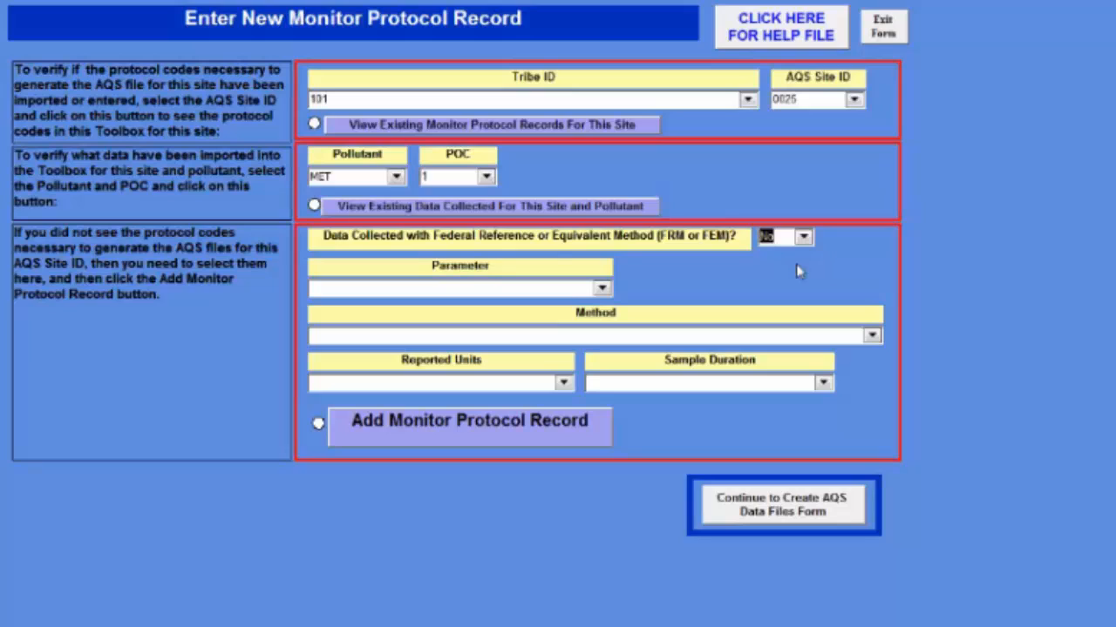
{"action": "left_click", "coordinate": [601, 289]}
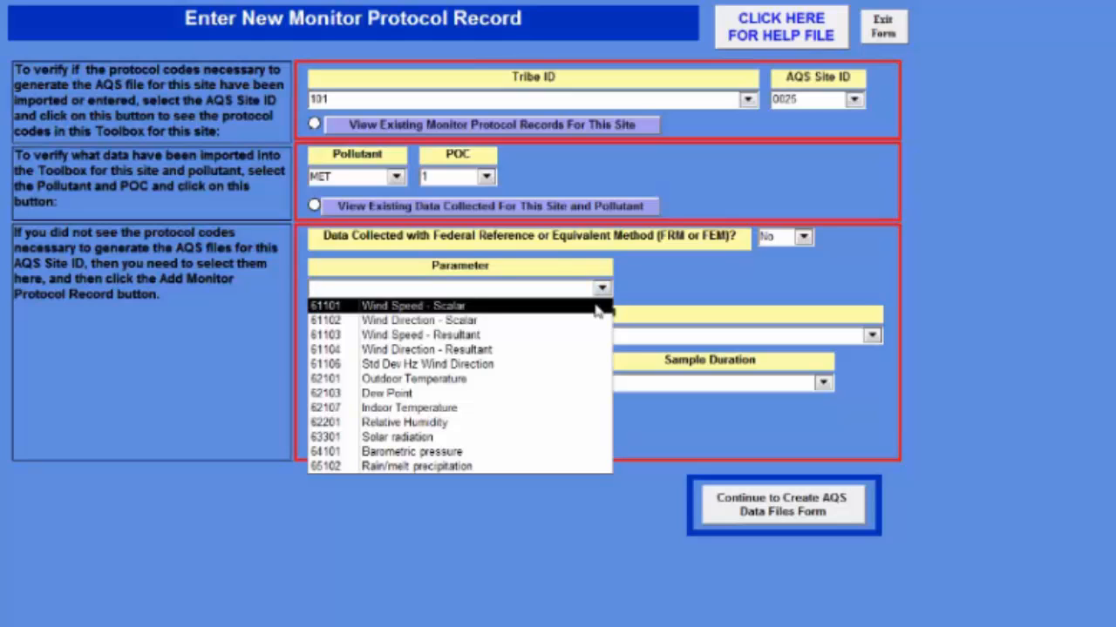
{"action": "left_click", "coordinate": [598, 311]}
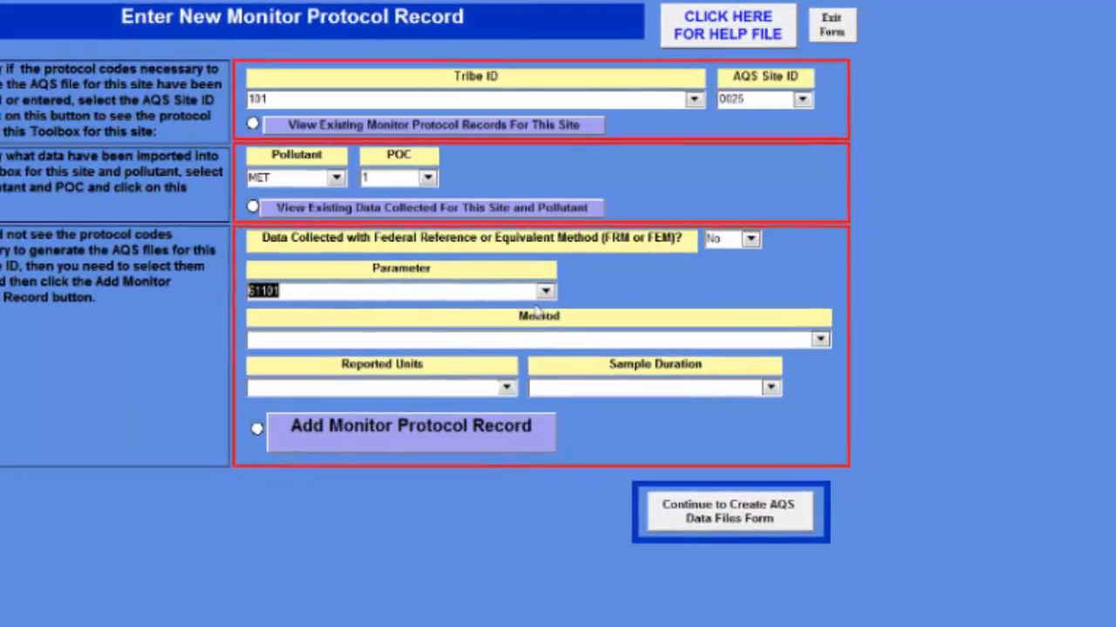
Step: Choose method 060 for the scalar wind speed parameter
{"action": "left_click", "coordinate": [802, 340]}
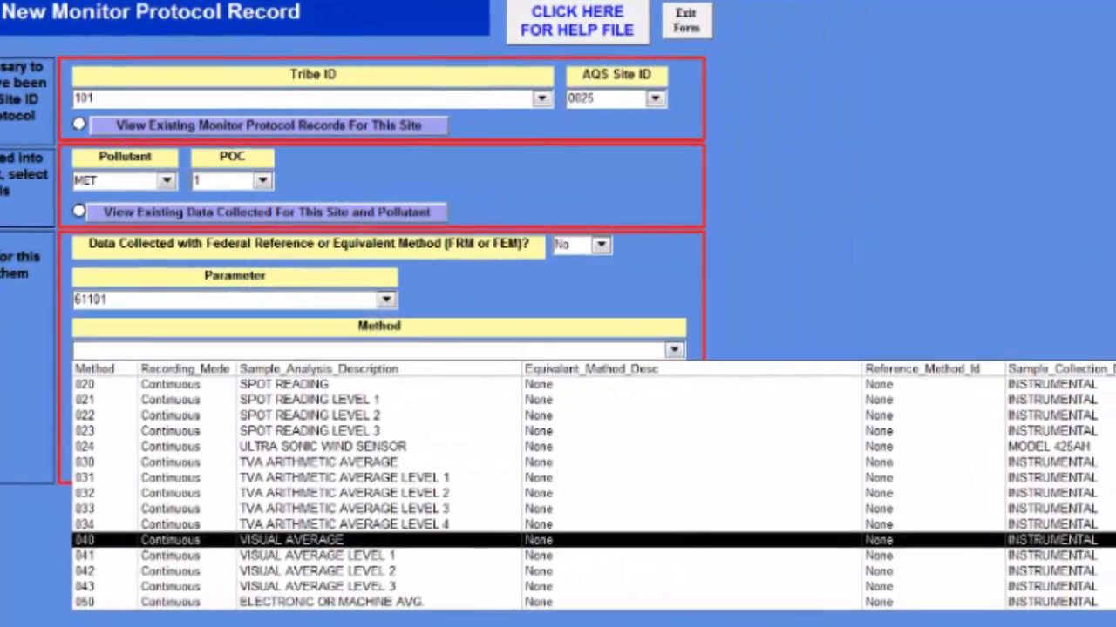
{"action": "scroll", "coordinate": [607, 540], "scroll_direction": "down", "scroll_amount": 5}
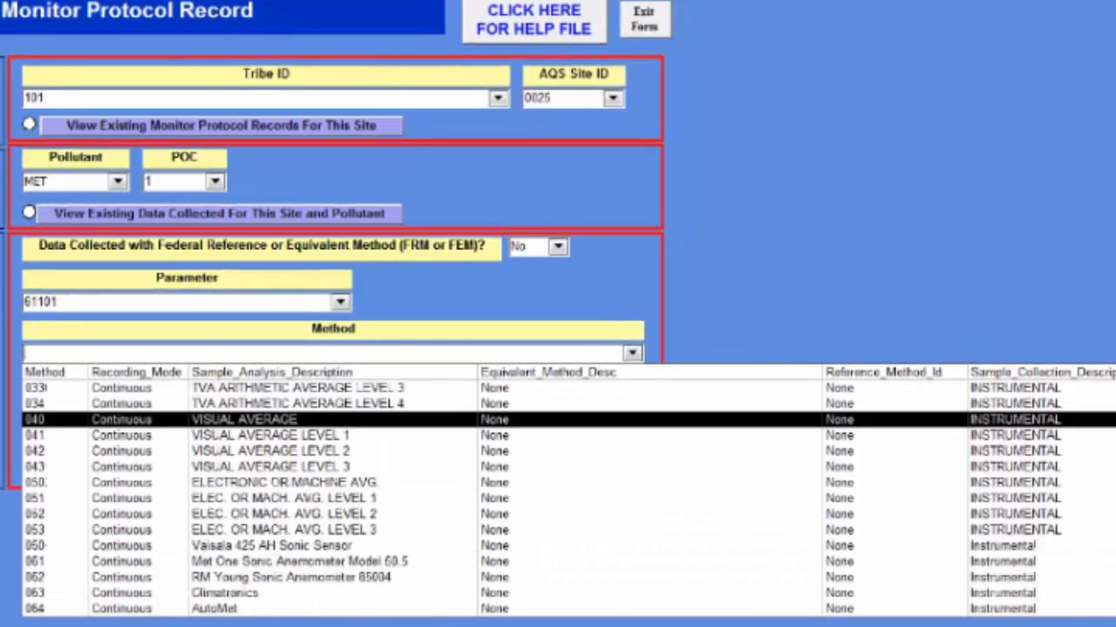
{"action": "left_click", "coordinate": [605, 531]}
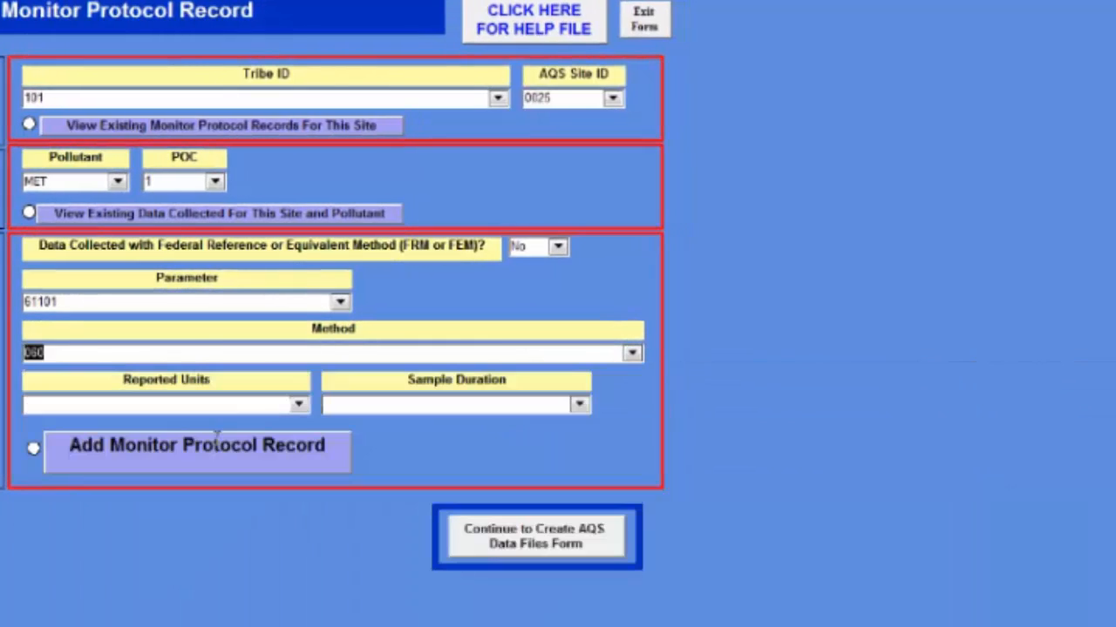
Step: Set the wind speed record's reported units to 012 Miles/hour and its sample duration to 1 HOUR
{"action": "left_click", "coordinate": [297, 406]}
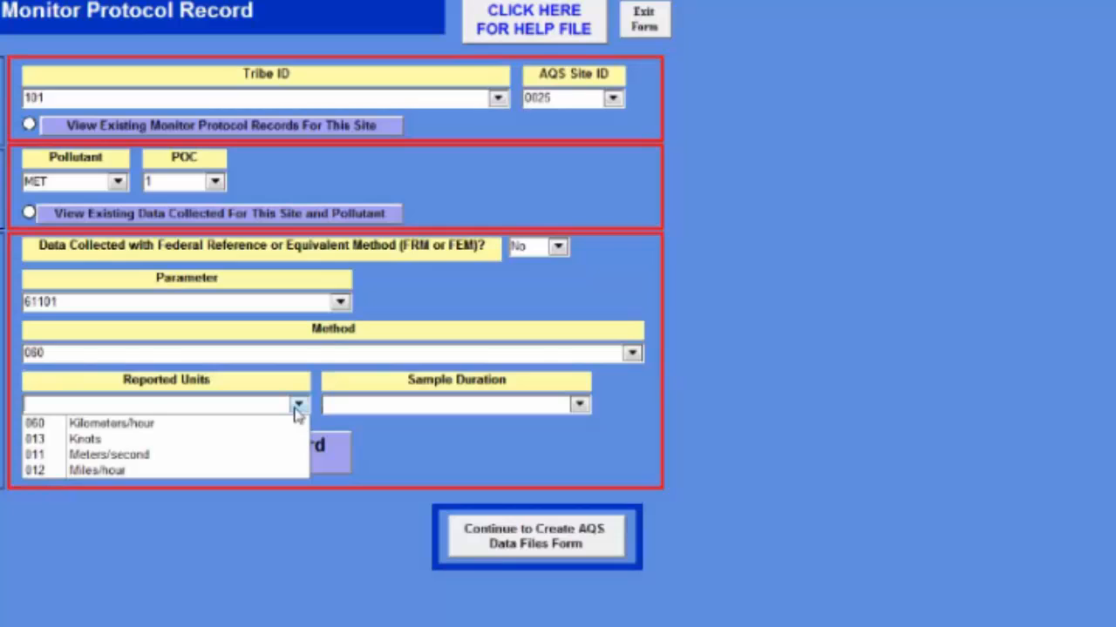
{"action": "left_click", "coordinate": [267, 471]}
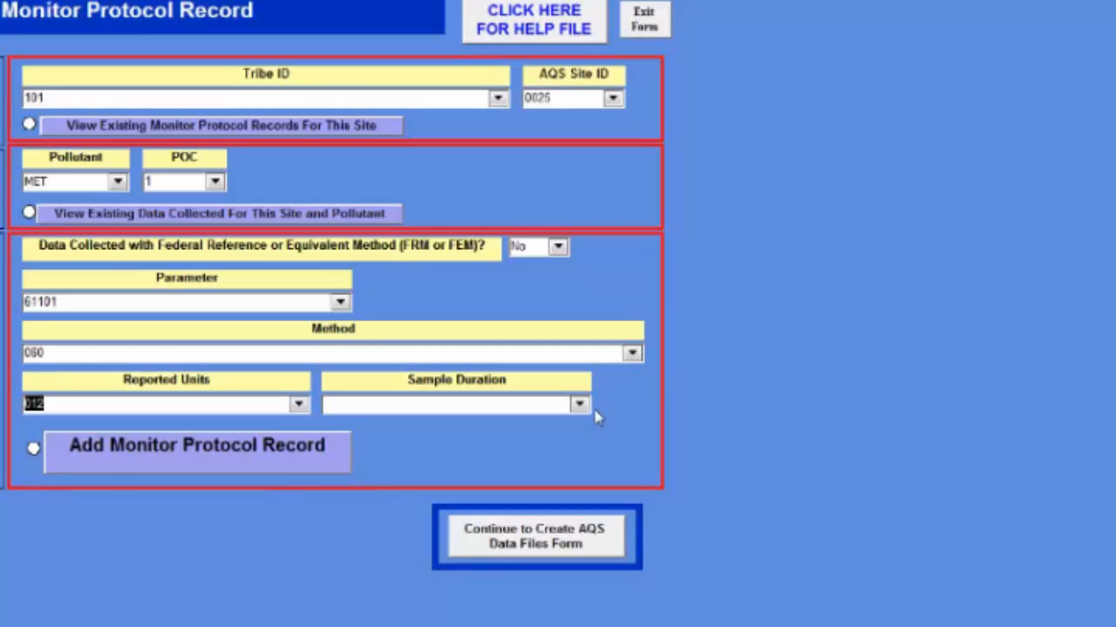
{"action": "left_click", "coordinate": [578, 405]}
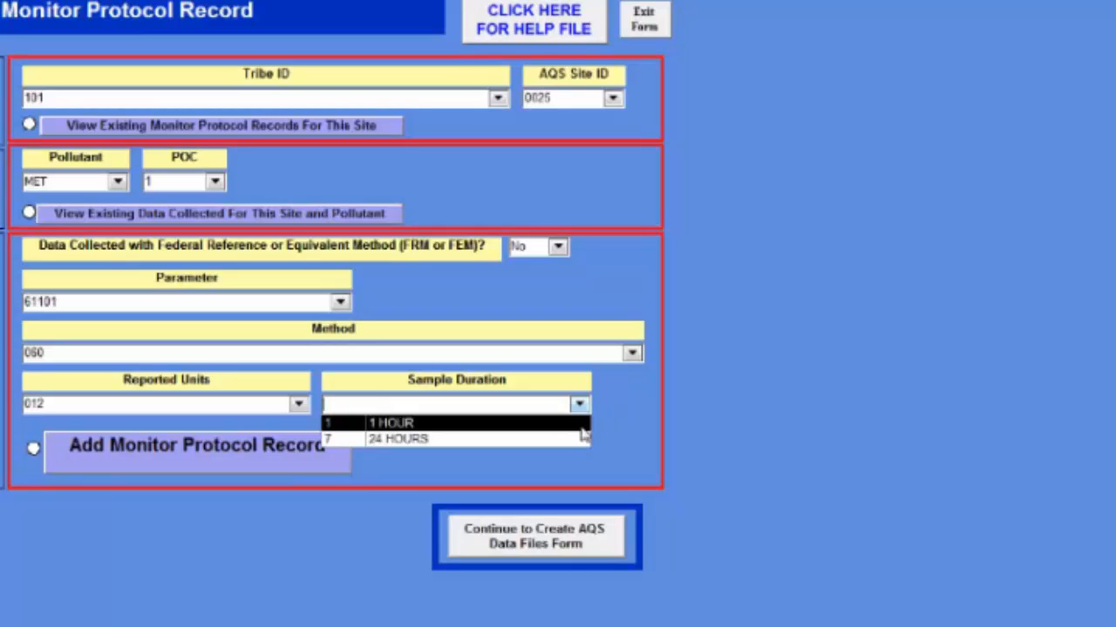
{"action": "left_click", "coordinate": [576, 423]}
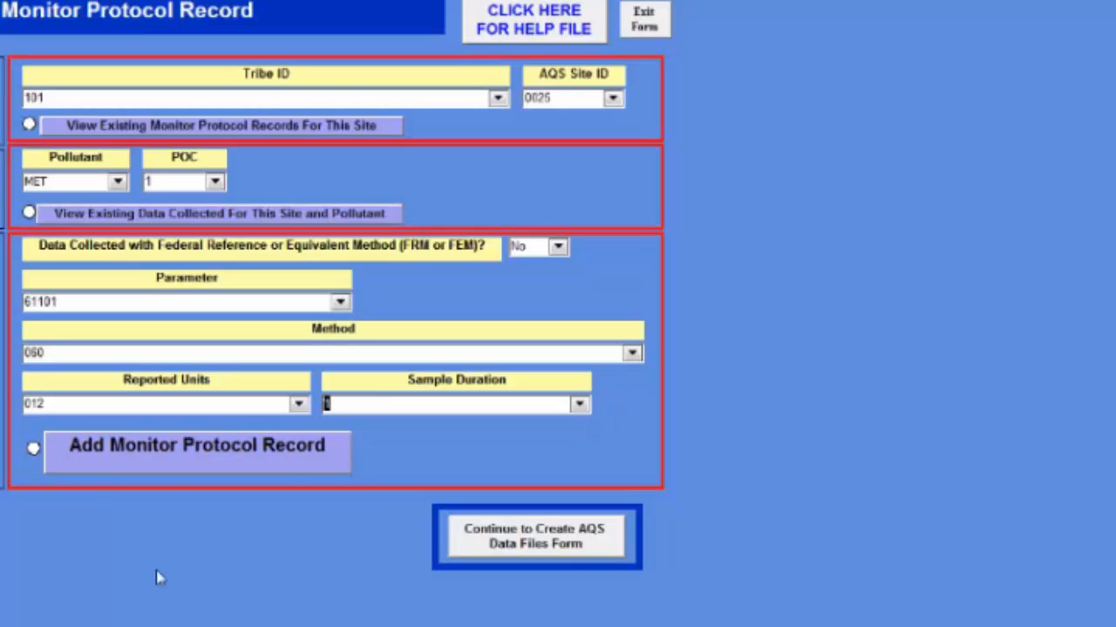
Step: Add the wind speed monitor protocol record and agree to append the row
{"action": "left_click", "coordinate": [226, 462]}
{"action": "left_click", "coordinate": [498, 506]}
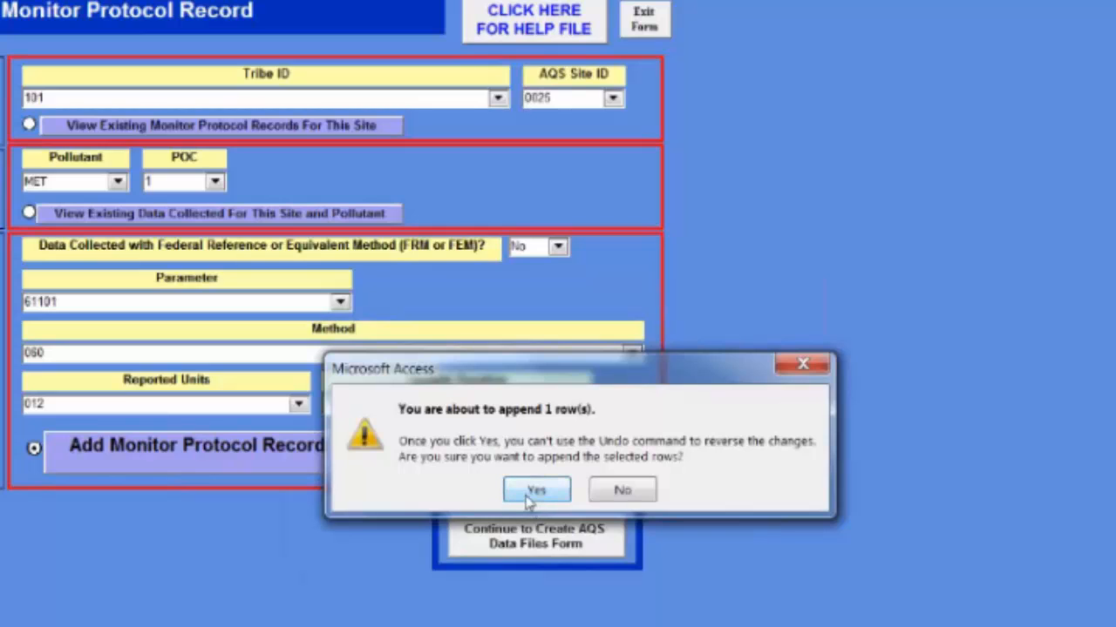
{"action": "left_click", "coordinate": [529, 493]}
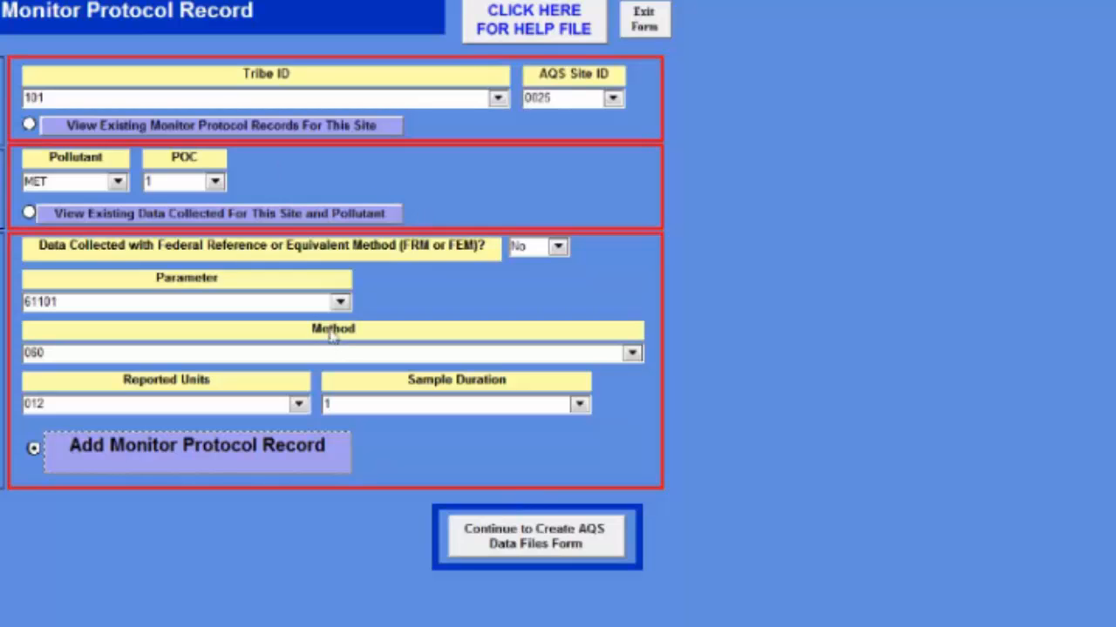
Step: Change the parameter to 62101 Outdoor Temperature and choose method 060 for it
{"action": "left_click", "coordinate": [340, 302]}
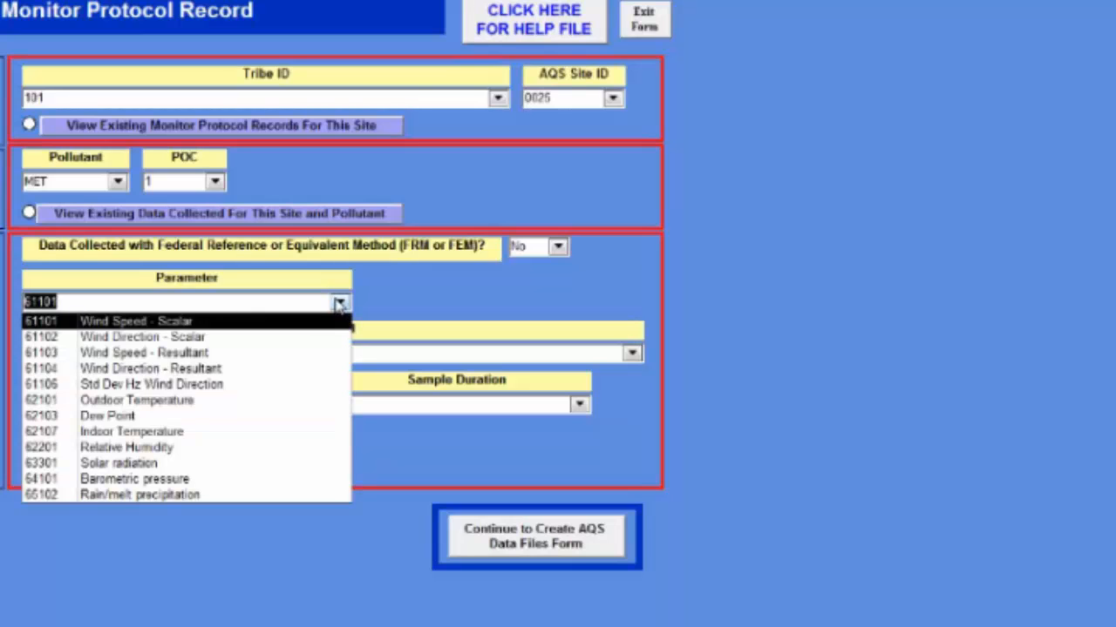
{"action": "left_click", "coordinate": [314, 401]}
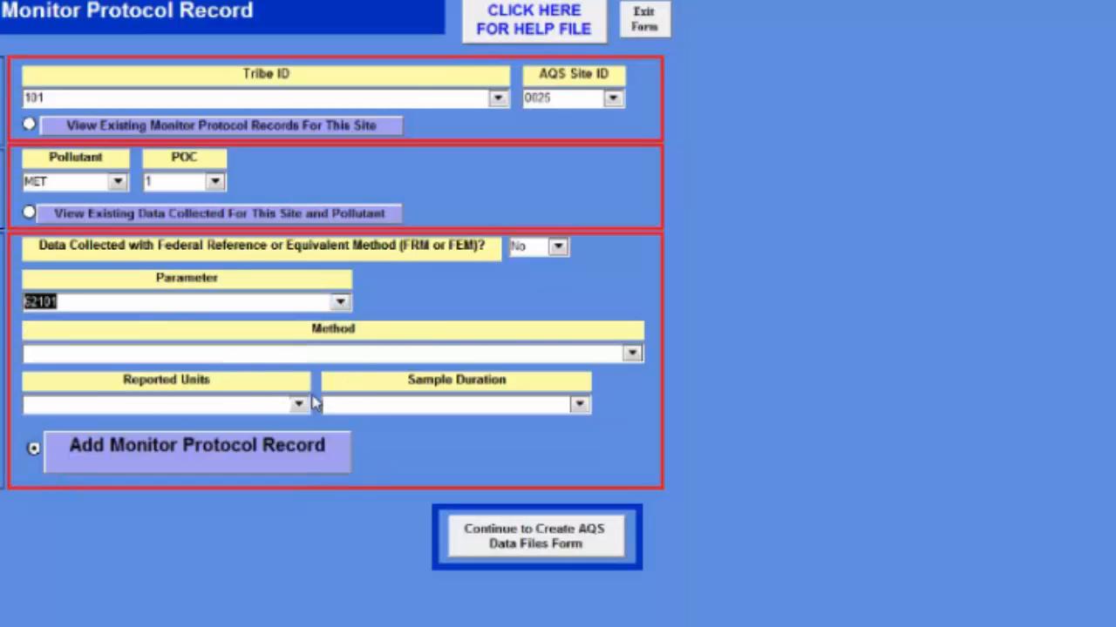
{"action": "left_click", "coordinate": [632, 355]}
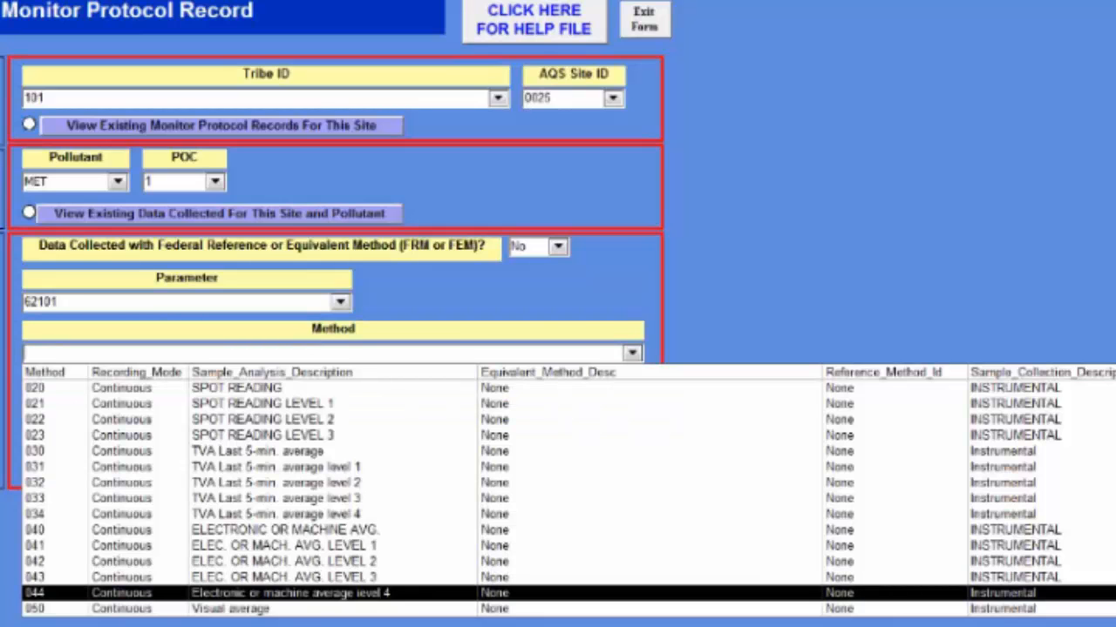
{"action": "scroll", "coordinate": [569, 499], "scroll_direction": "down", "scroll_amount": 3}
{"action": "left_click", "coordinate": [272, 594]}
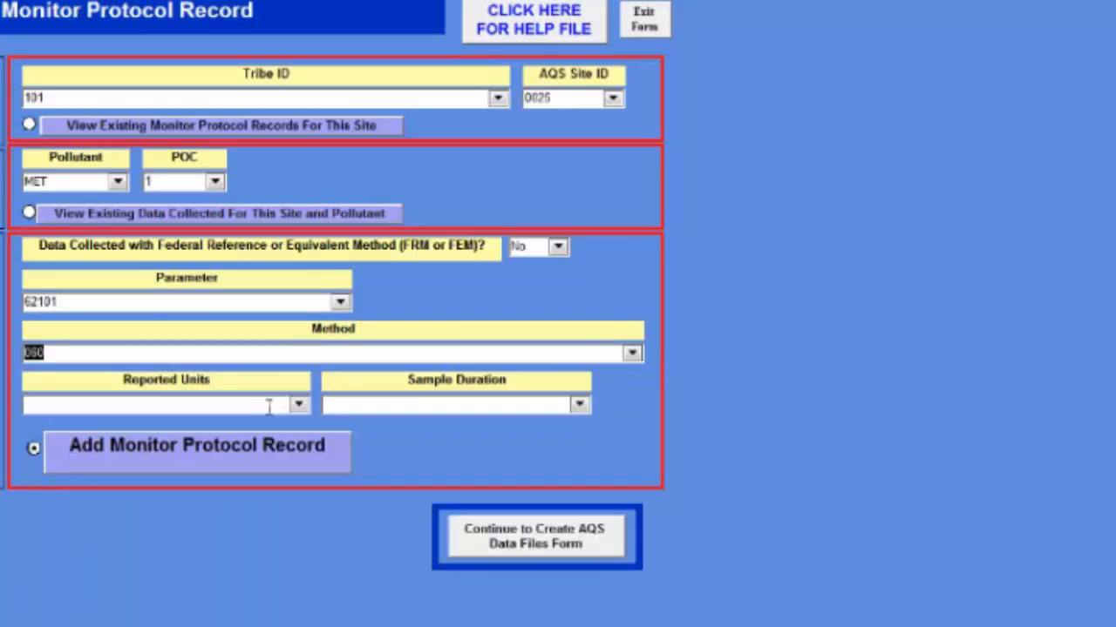
Step: Set the outdoor temperature record's reported units to 015 Degrees Fahrenheit and its sample duration to 1 HOUR
{"action": "left_click", "coordinate": [297, 405]}
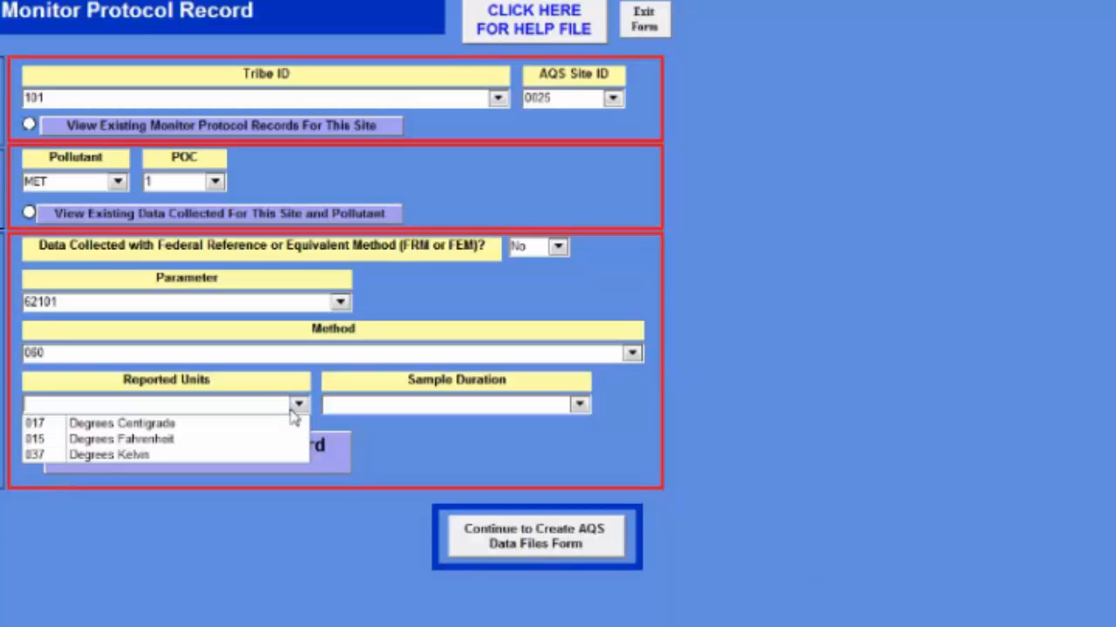
{"action": "left_click", "coordinate": [281, 445]}
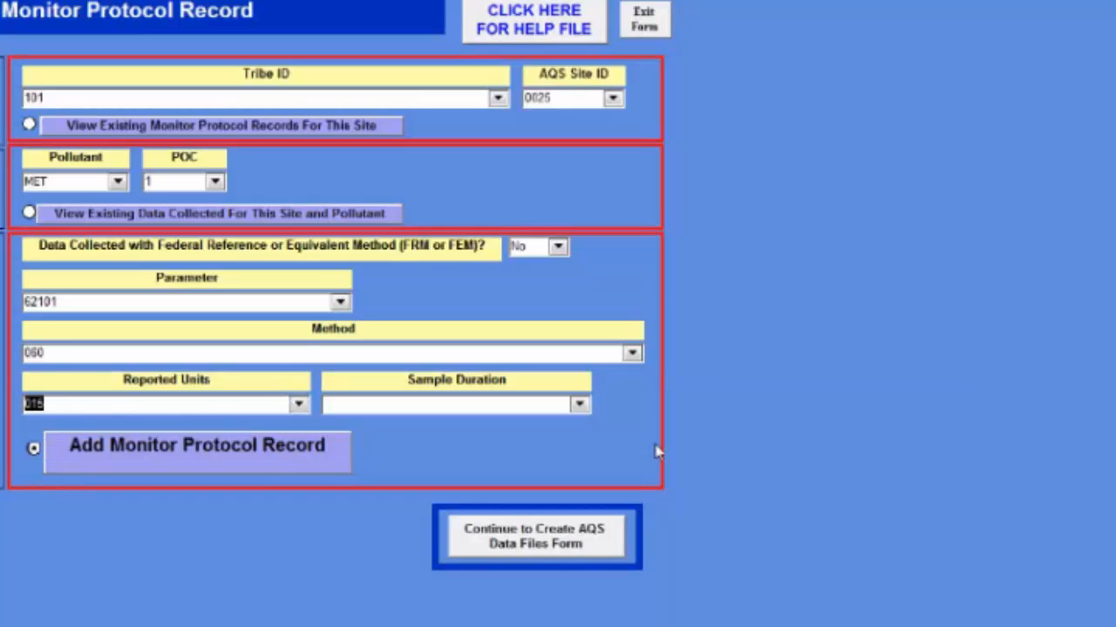
{"action": "left_click", "coordinate": [579, 404]}
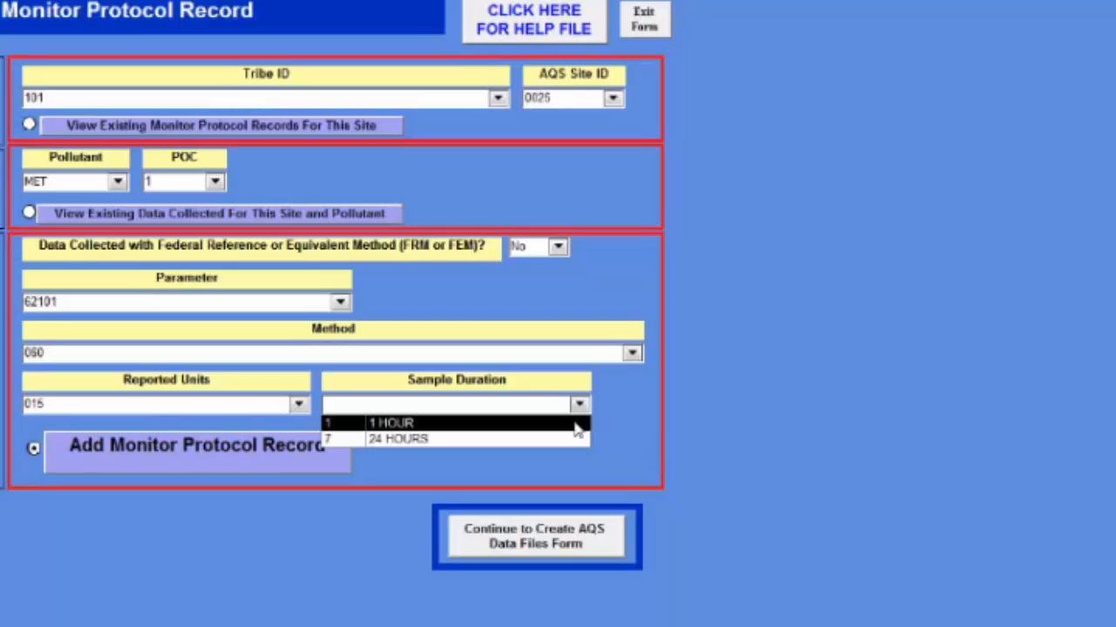
{"action": "left_click", "coordinate": [575, 424]}
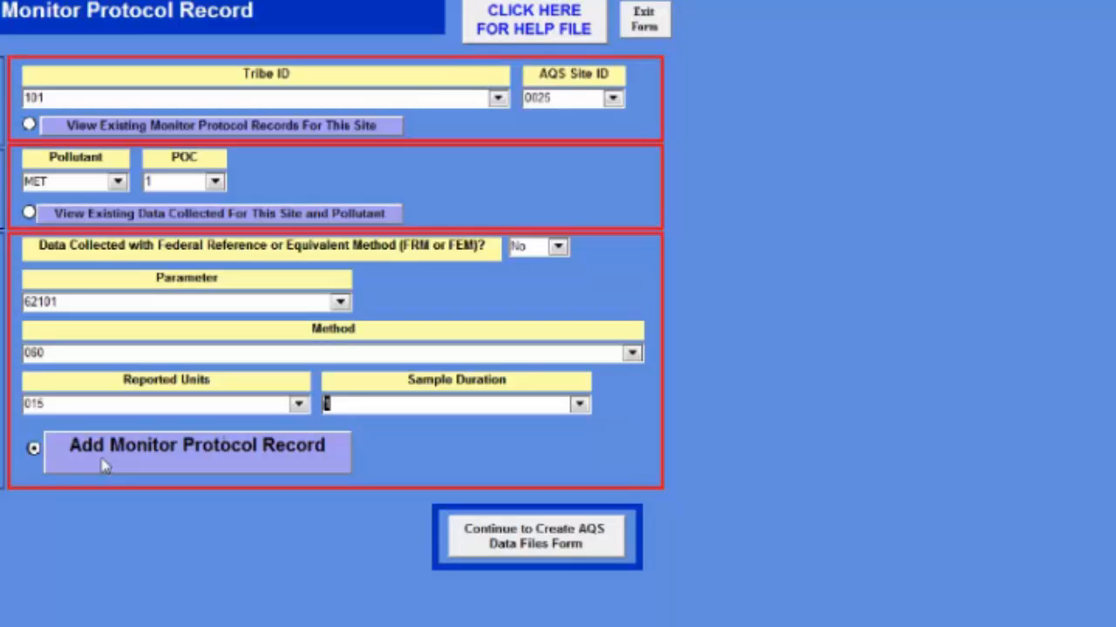
Step: Add the outdoor temperature monitor protocol record and agree to append the row
{"action": "left_click", "coordinate": [102, 466]}
{"action": "left_click", "coordinate": [501, 497]}
{"action": "left_click", "coordinate": [501, 492]}
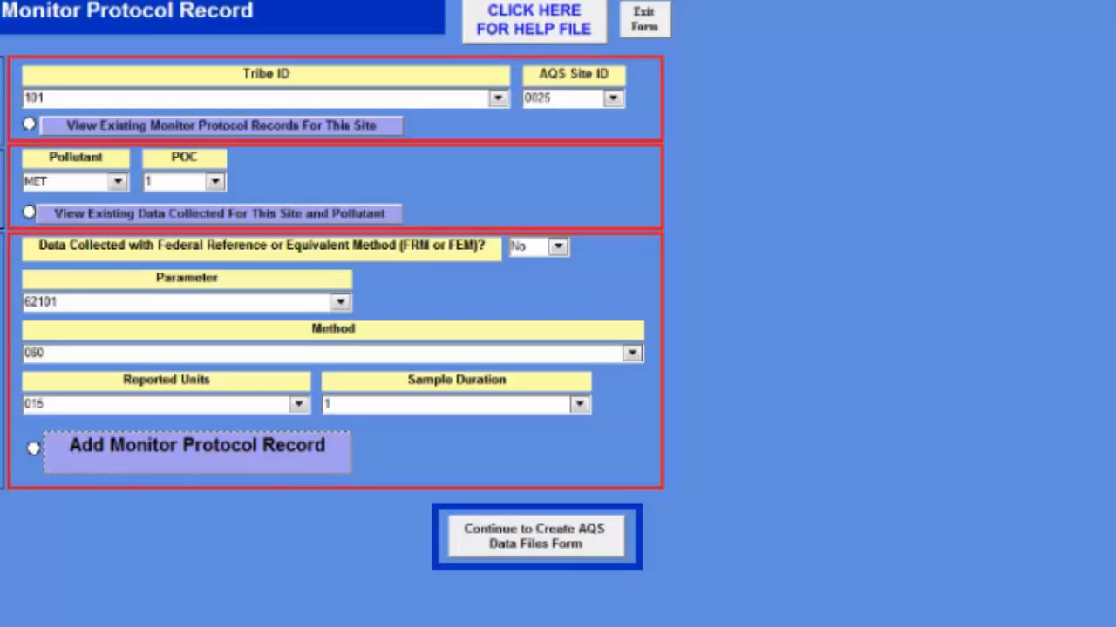
Step: Continue to the Create AQS Data Files form, and exit it and the New Users Fast Track form to return to the Toolbox Wizard
{"action": "left_click", "coordinate": [525, 542]}
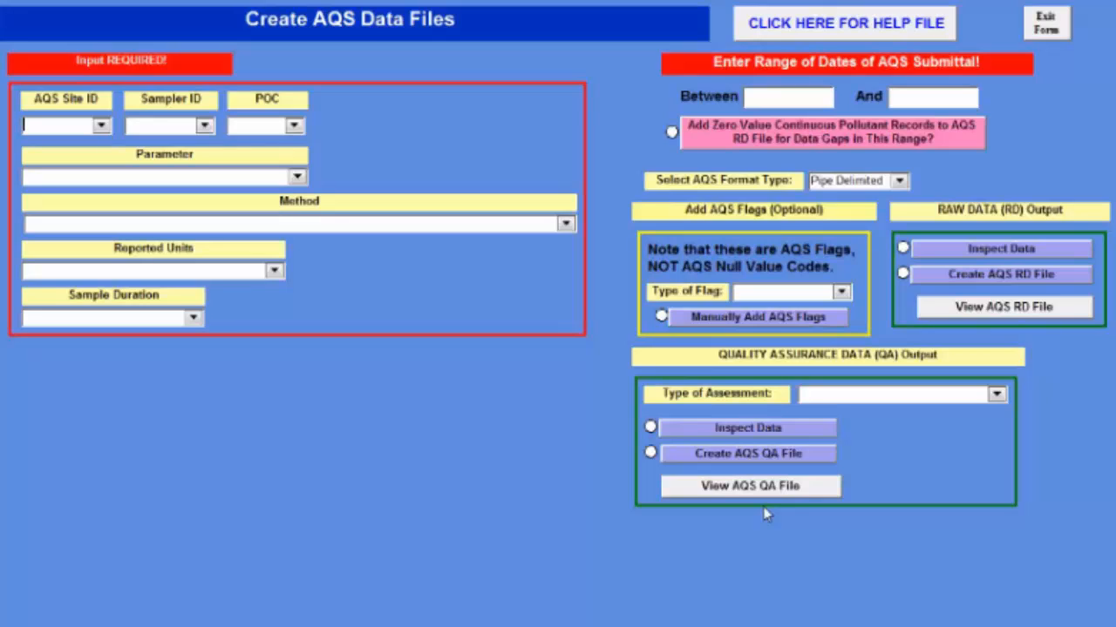
{"action": "left_click", "coordinate": [1049, 19]}
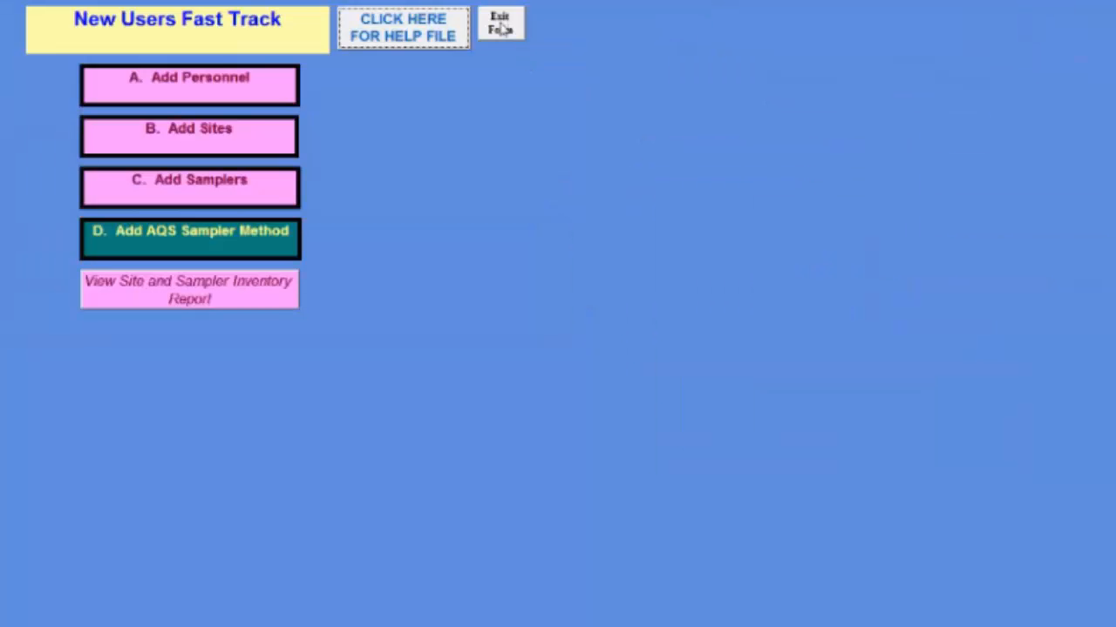
{"action": "left_click", "coordinate": [500, 24]}
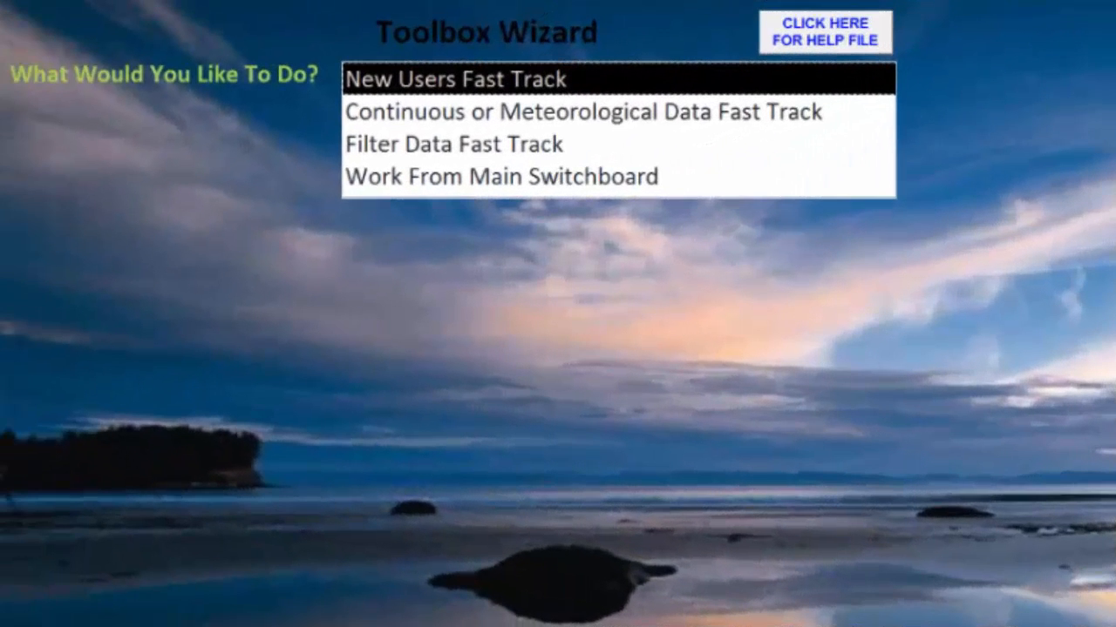